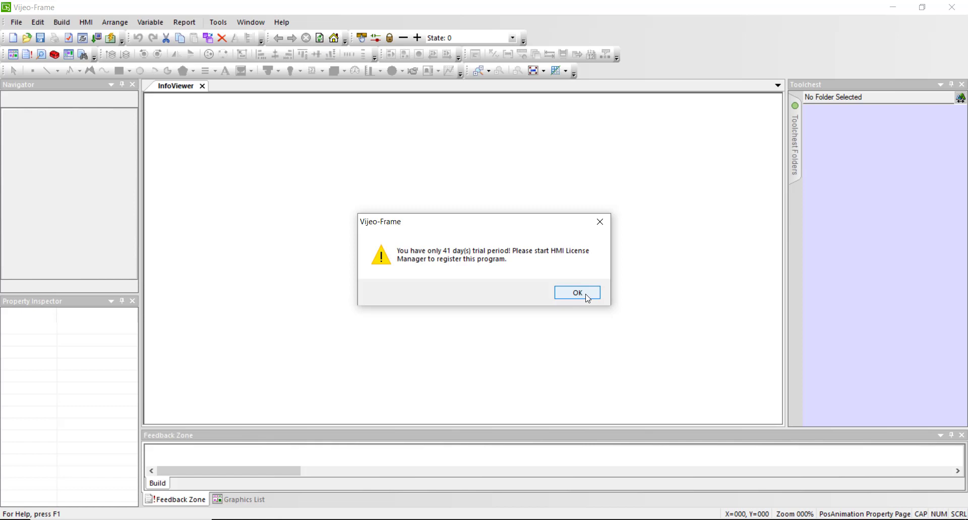
Dismiss the trial warning and welcome wizard, then close Vijeo Designer
{"action": "left_click", "coordinate": [588, 298]}
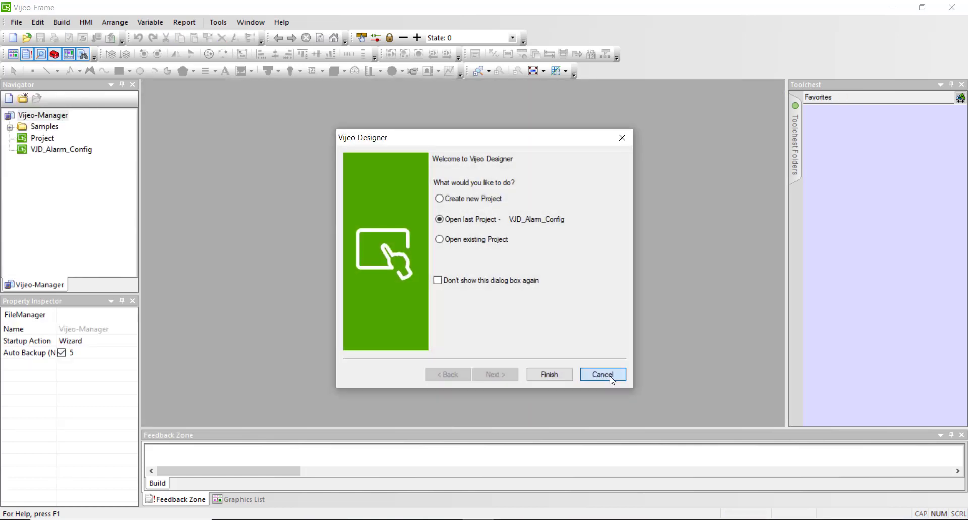
{"action": "left_click", "coordinate": [603, 374]}
{"action": "left_click", "coordinate": [951, 7]}
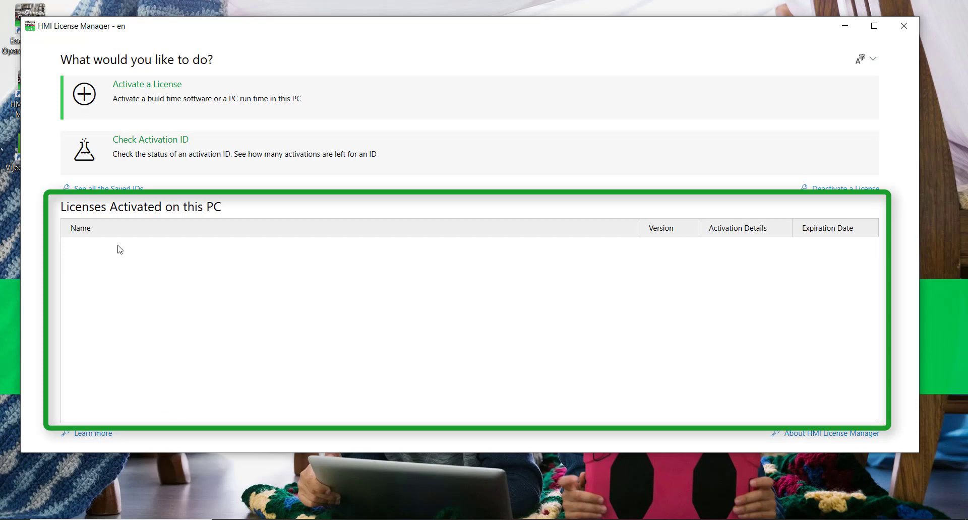
Paste the Vijeo Designer Build Time V6 activation ID and check it shows 18 / 20 available
{"action": "left_click", "coordinate": [147, 154]}
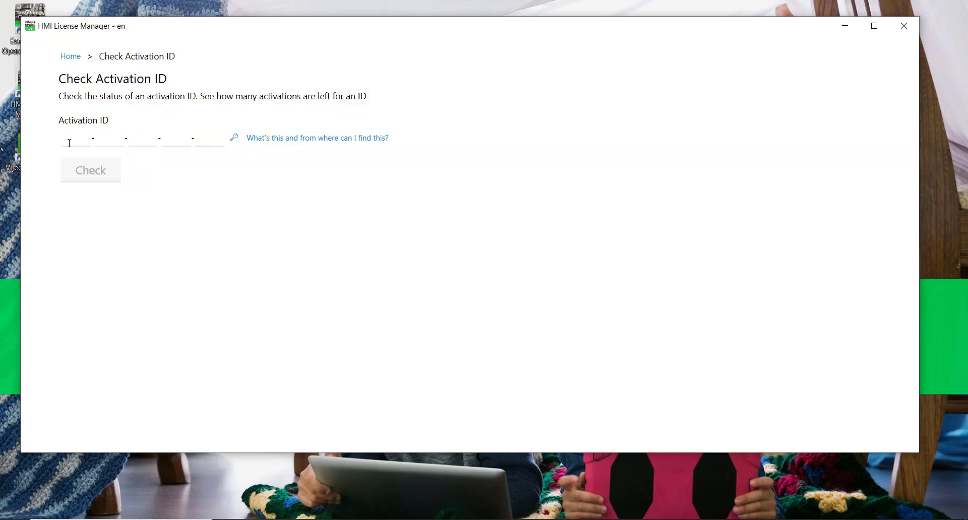
{"action": "left_click", "coordinate": [69, 143]}
{"action": "type", "text": "XXX-XXXX-XXXX-GB33-B3YL"}
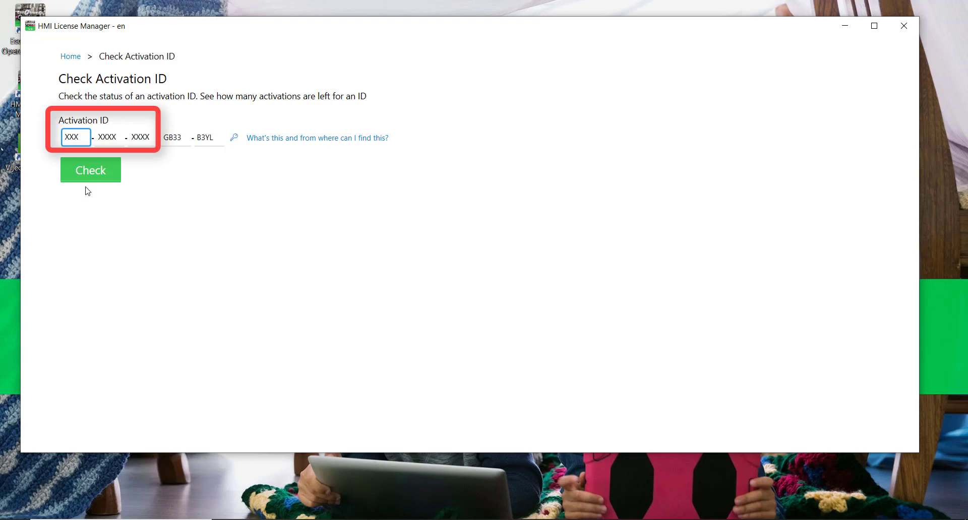
{"action": "left_click", "coordinate": [95, 172]}
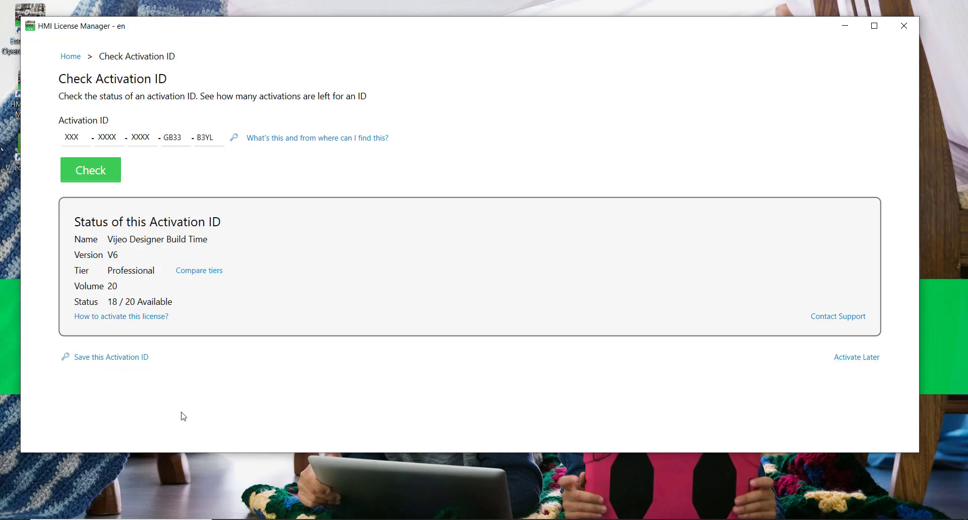
Save the activation ID and review it among all saved IDs
{"action": "left_click", "coordinate": [107, 360]}
{"action": "left_click", "coordinate": [78, 64]}
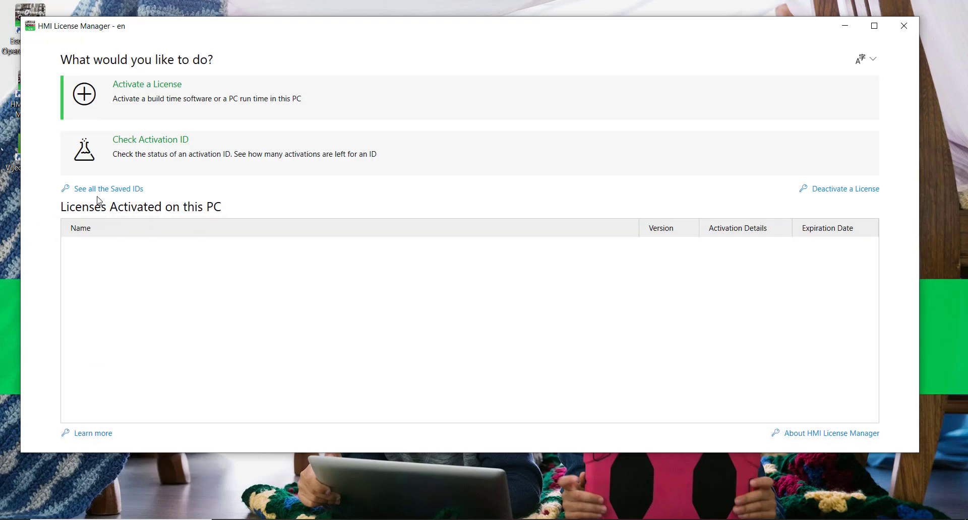
{"action": "left_click", "coordinate": [112, 189]}
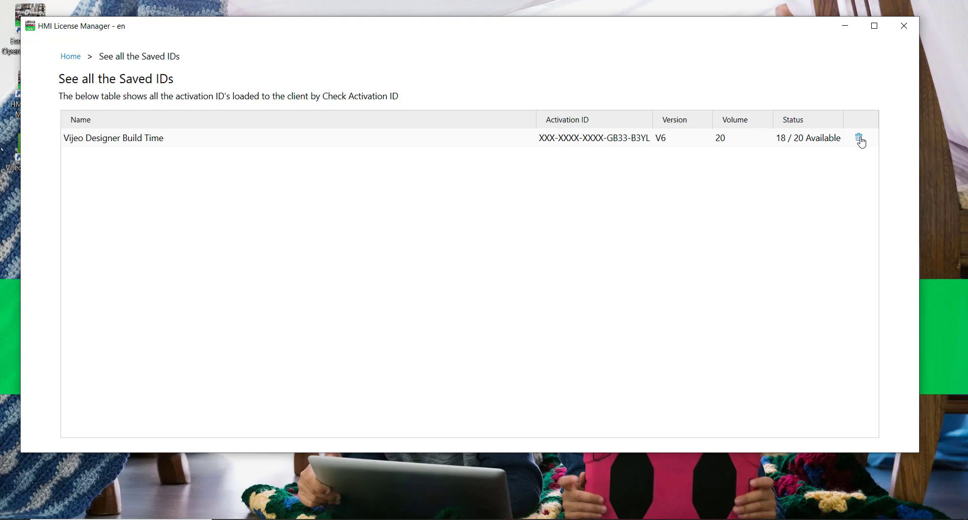
{"action": "left_click", "coordinate": [71, 57]}
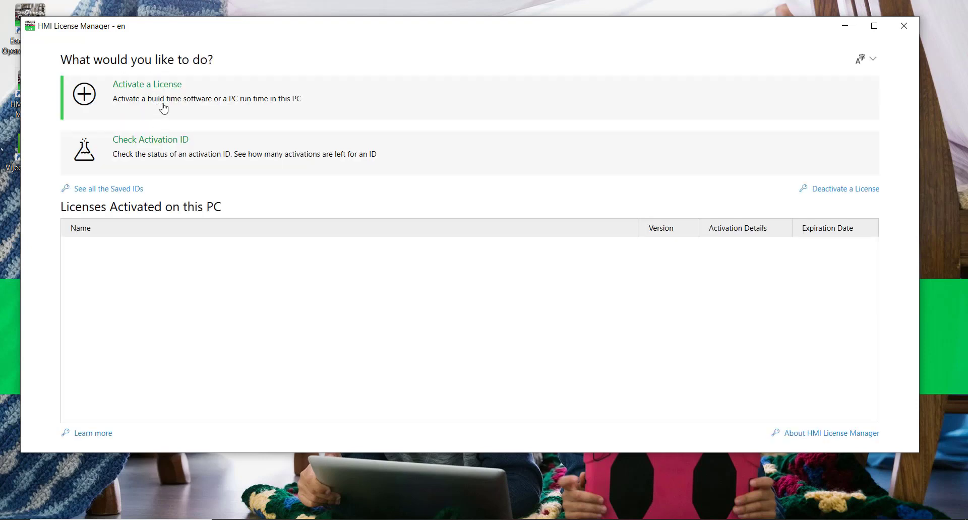
Activate Build Time software with the saved 18 / 20 ID, listed as Permanent since 2023-06-02
{"action": "left_click", "coordinate": [190, 105]}
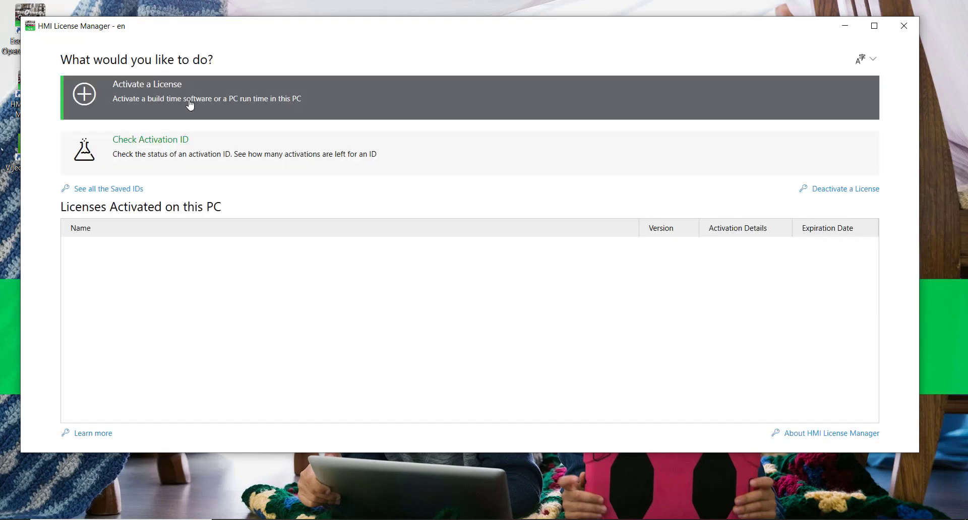
{"action": "left_click", "coordinate": [185, 168]}
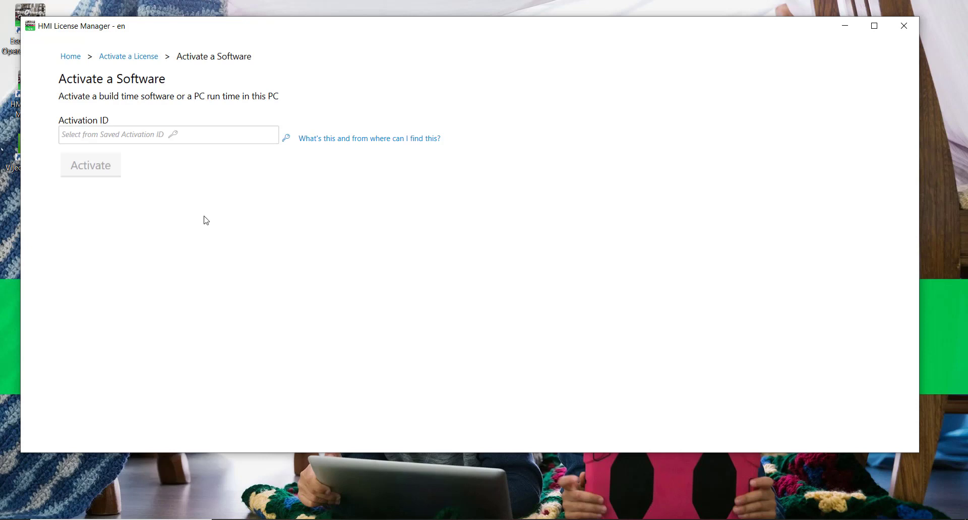
{"action": "left_click", "coordinate": [287, 143]}
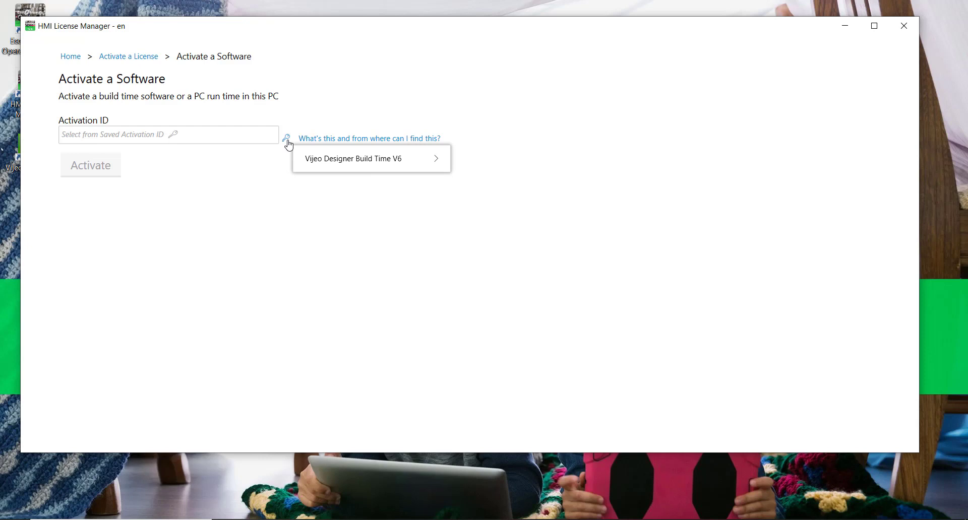
{"action": "mouse_move", "coordinate": [335, 169]}
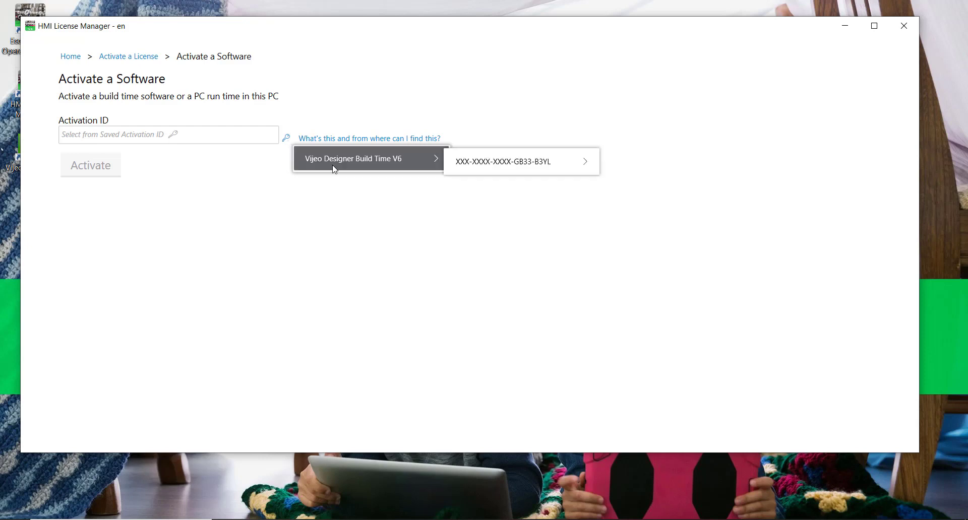
{"action": "mouse_move", "coordinate": [519, 170]}
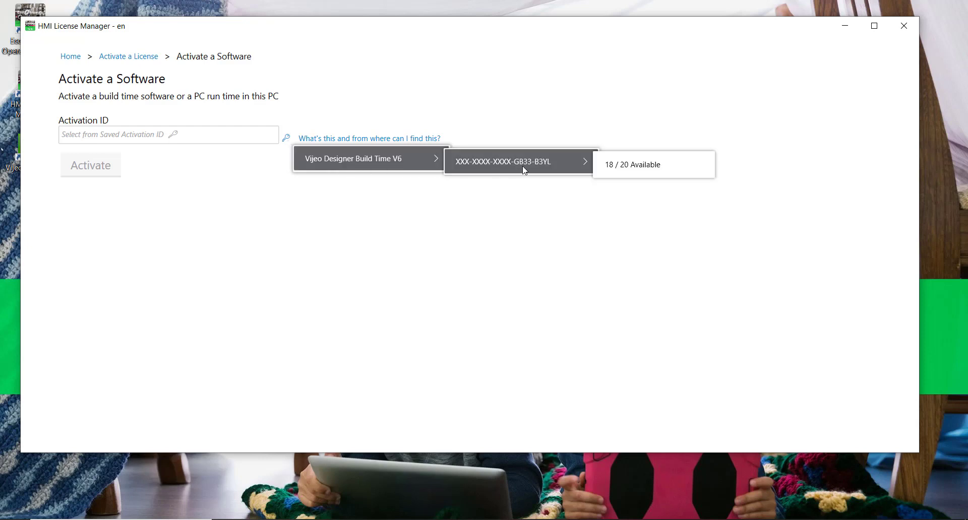
{"action": "left_click", "coordinate": [632, 165]}
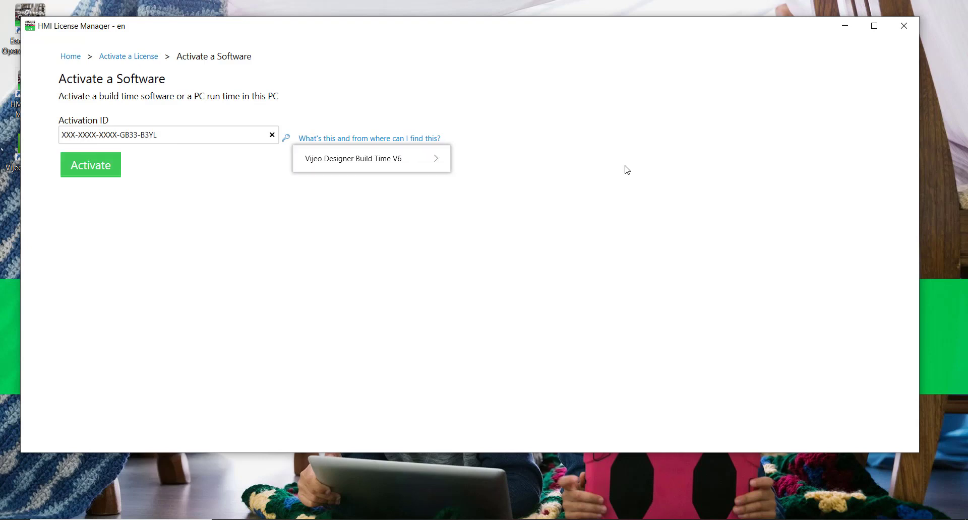
{"action": "left_click", "coordinate": [87, 169]}
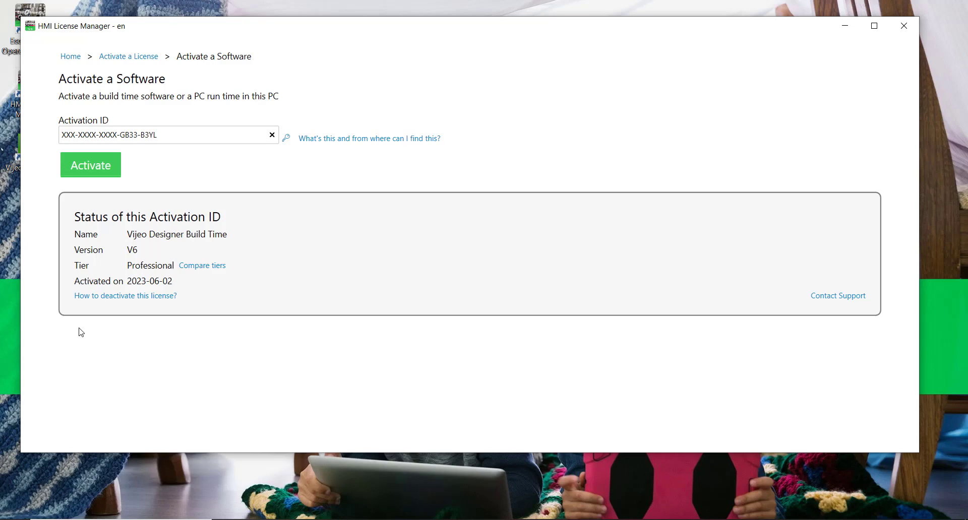
{"action": "left_click", "coordinate": [71, 57]}
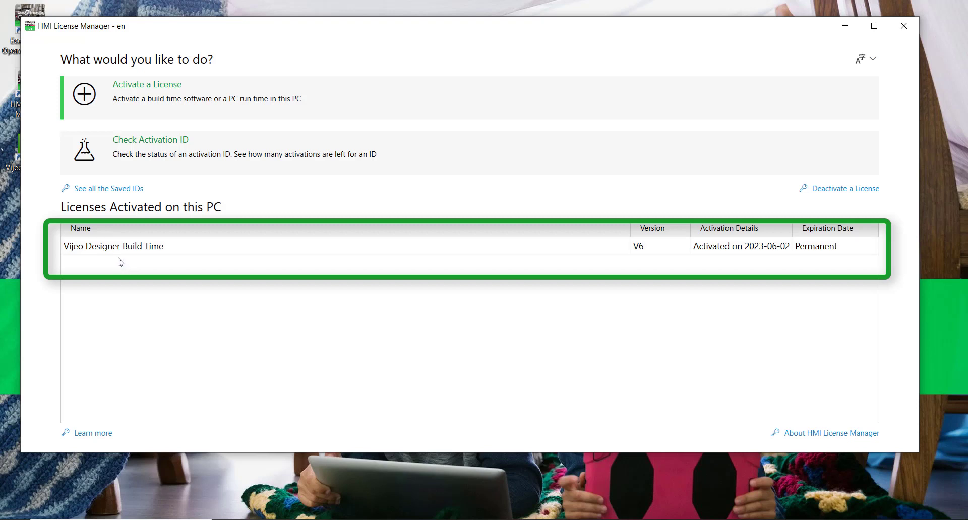
{"action": "left_click", "coordinate": [176, 253]}
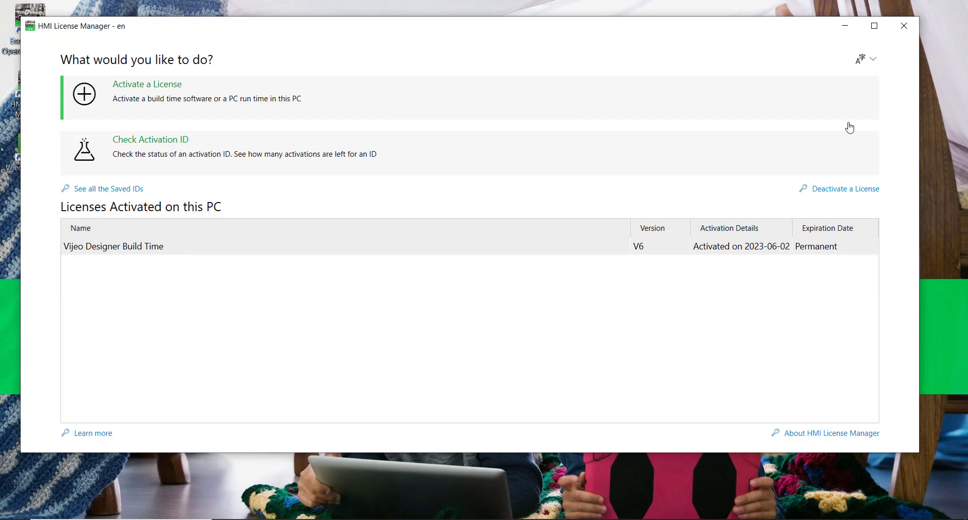
{"action": "left_click", "coordinate": [845, 29]}
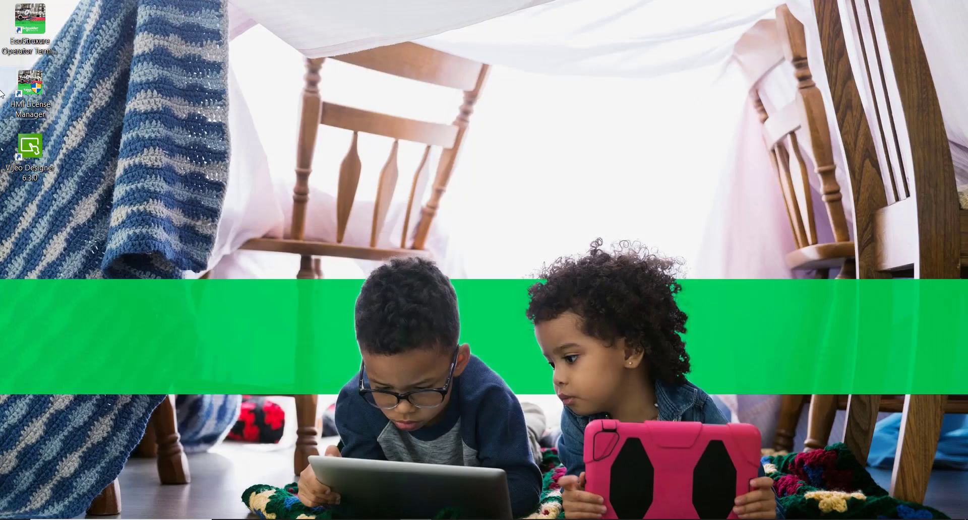
{"action": "double_click", "coordinate": [31, 150]}
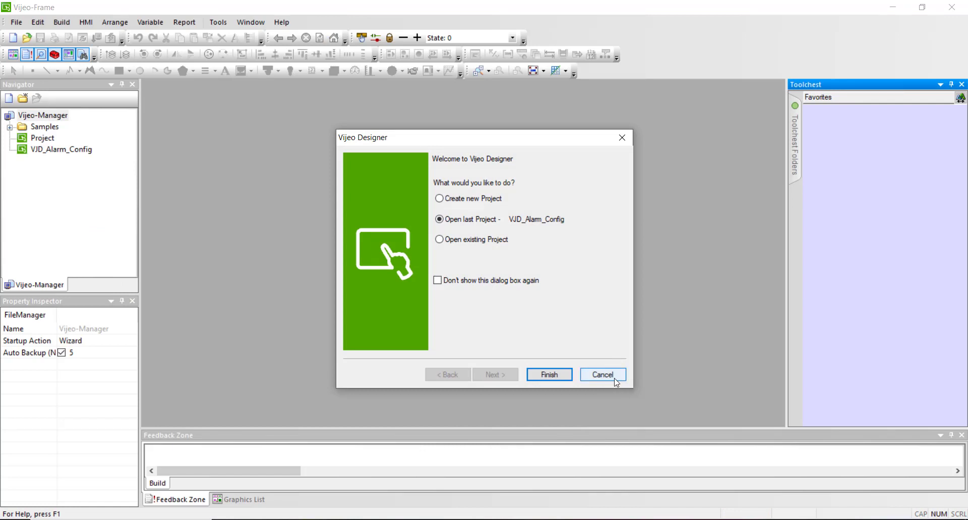
{"action": "left_click", "coordinate": [615, 379]}
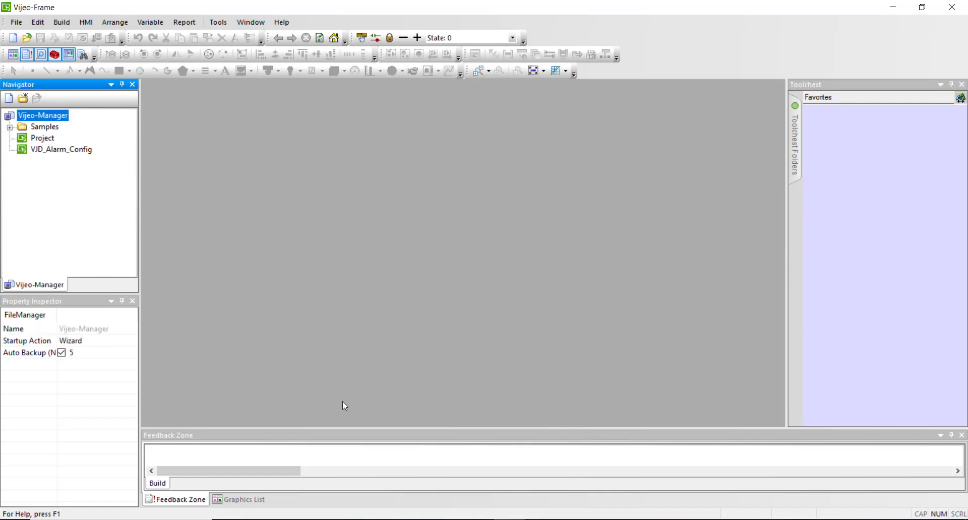
{"action": "left_click", "coordinate": [953, 11]}
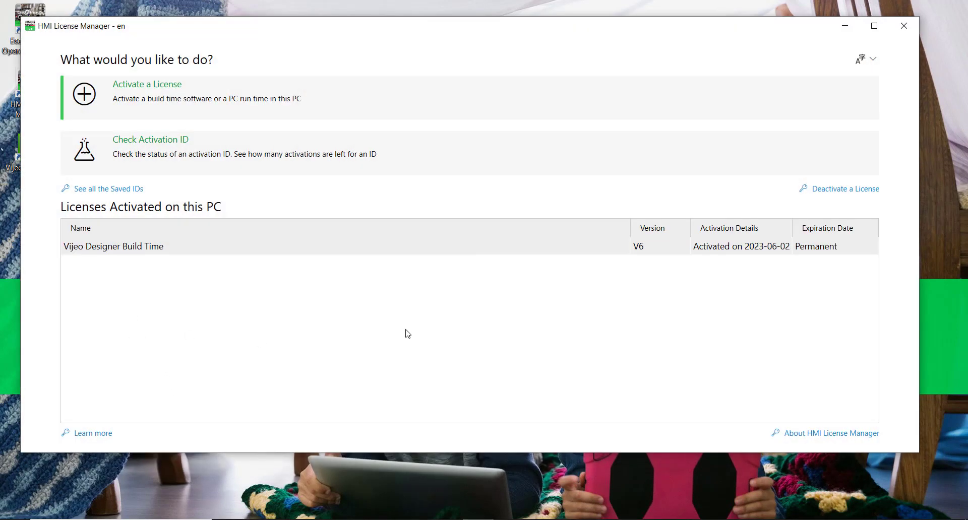
Deactivate the Build Time software license using the activated Vijeo Designer ID
{"action": "left_click", "coordinate": [866, 195]}
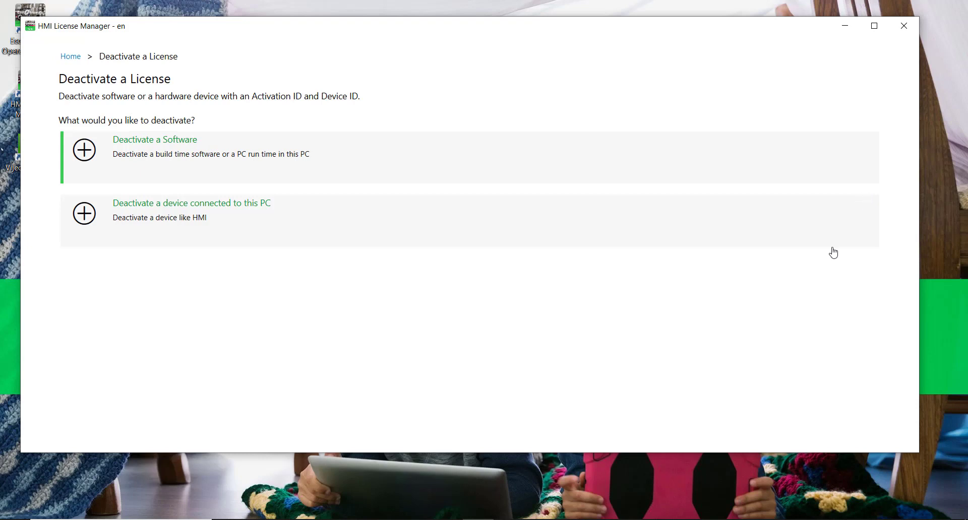
{"action": "left_click", "coordinate": [162, 147]}
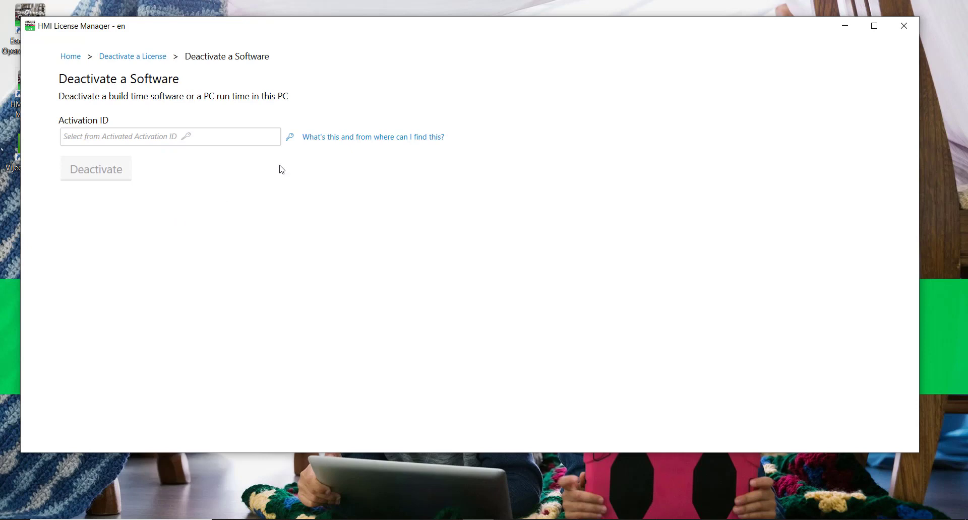
{"action": "left_click", "coordinate": [290, 143]}
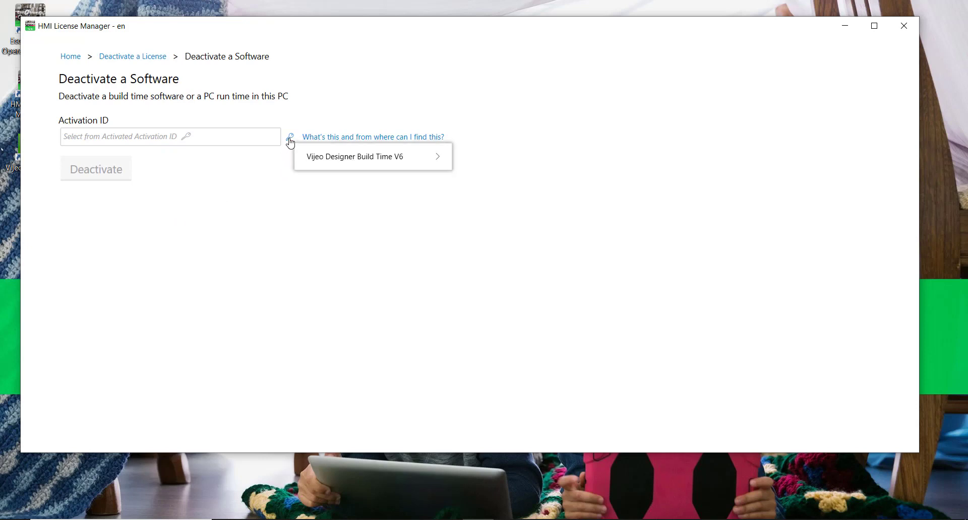
{"action": "mouse_move", "coordinate": [330, 161]}
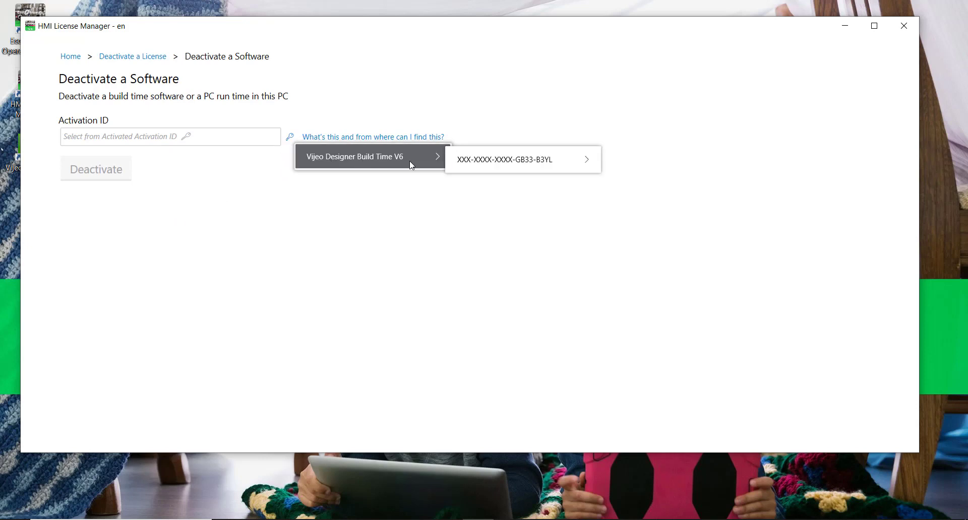
{"action": "mouse_move", "coordinate": [489, 160]}
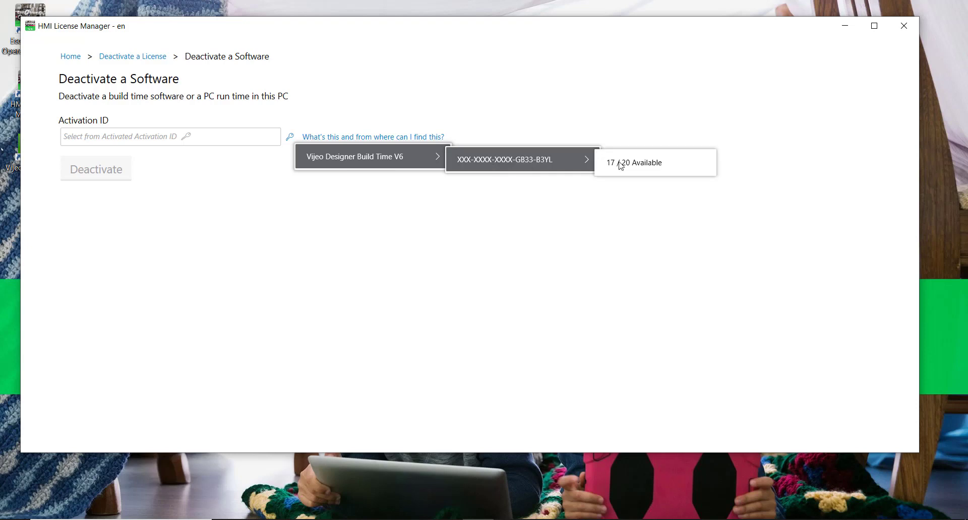
{"action": "left_click", "coordinate": [672, 170]}
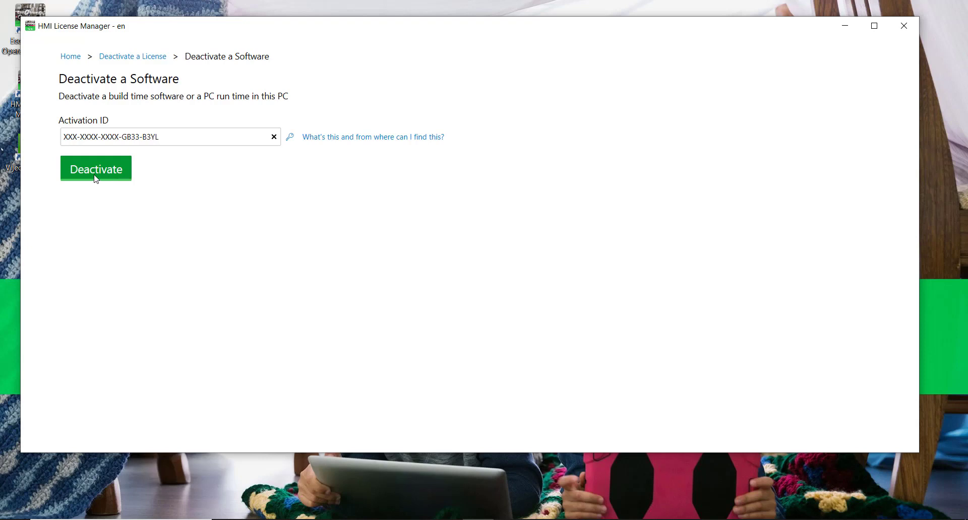
{"action": "left_click", "coordinate": [97, 176]}
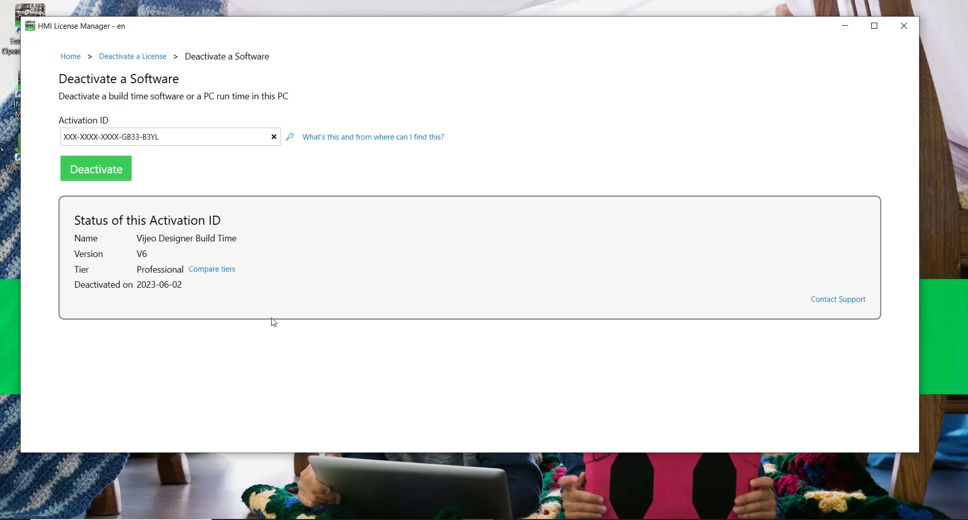
Close HMI License Manager and relaunch Vijeo Designer
{"action": "left_click", "coordinate": [71, 57]}
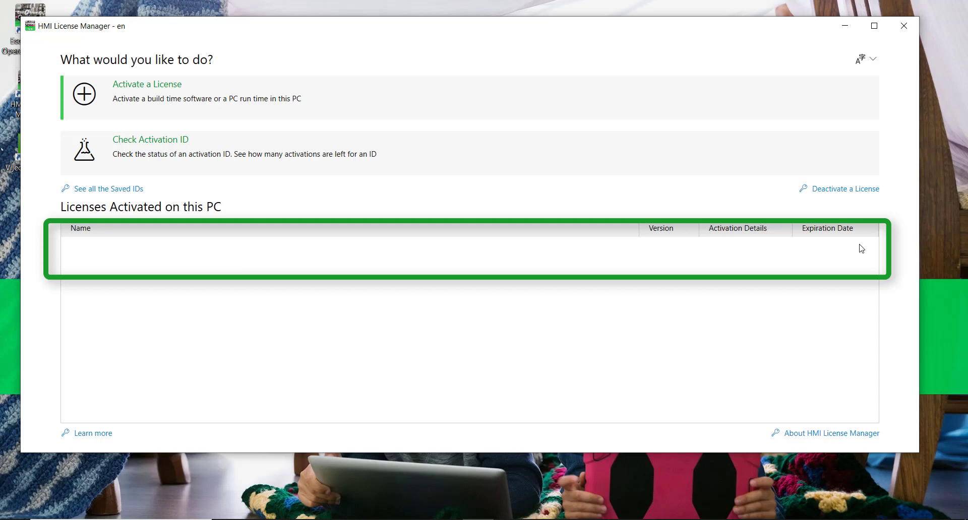
{"action": "left_click", "coordinate": [908, 30]}
{"action": "double_click", "coordinate": [30, 149]}
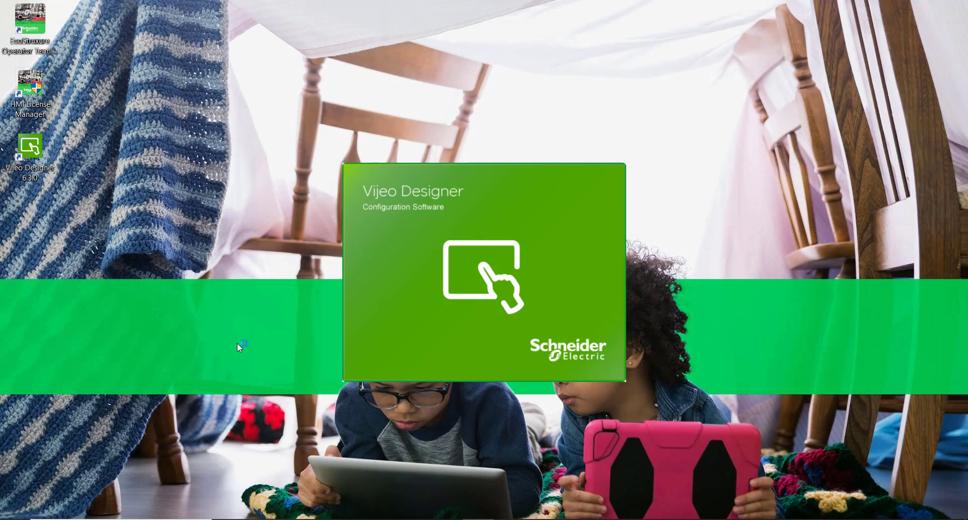